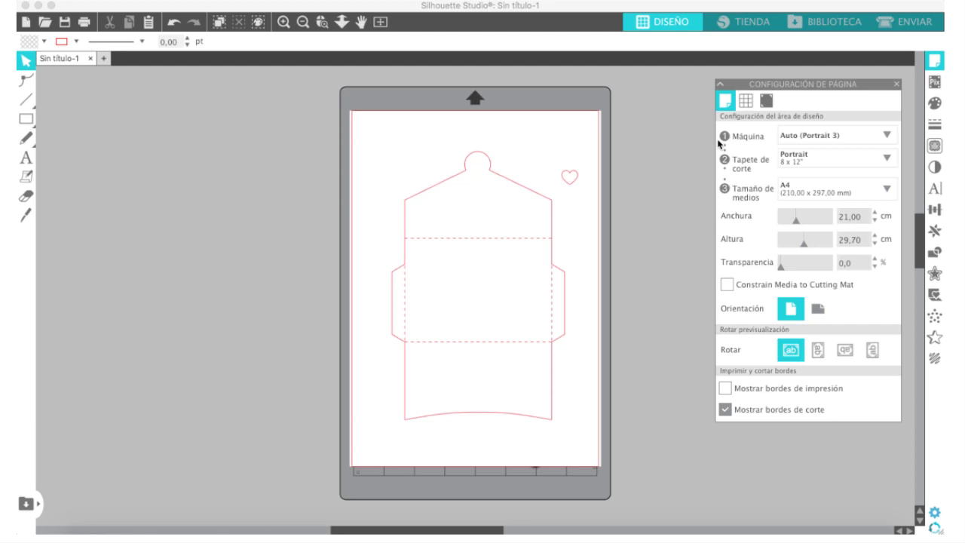
Close and reopen the page setup options
left_click(934, 64)
left_click(933, 63)
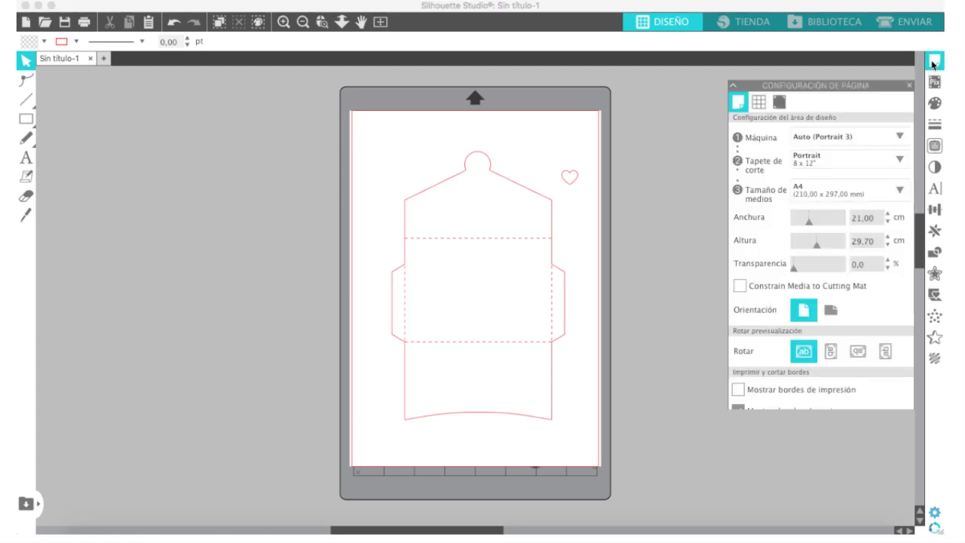
left_click(933, 63)
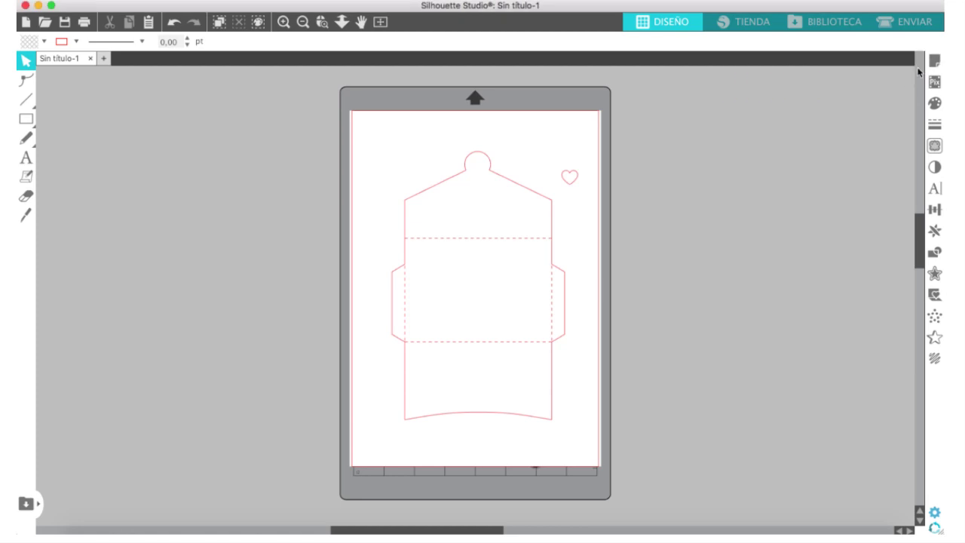
left_click(934, 63)
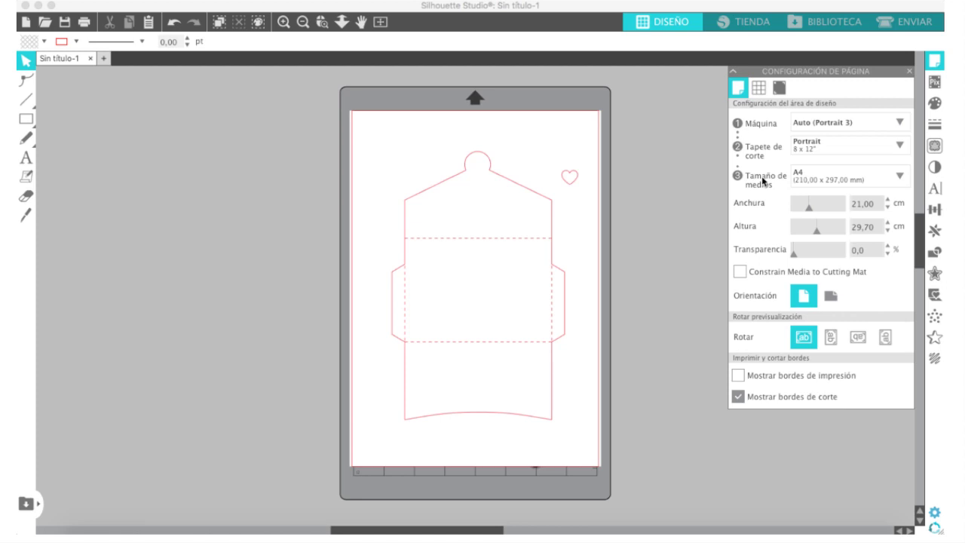
Try the Carta media size for the page and return it to A4
left_click(827, 177)
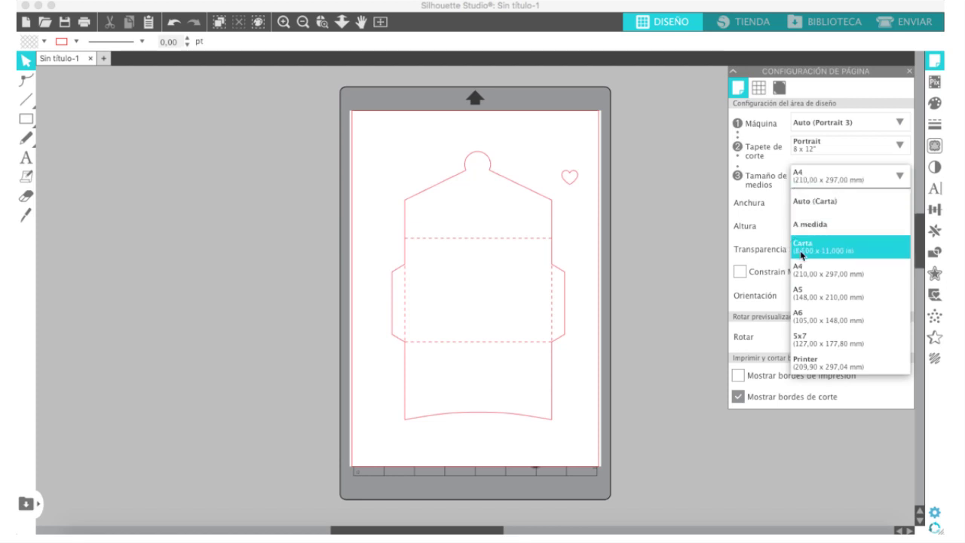
left_click(810, 247)
left_click(818, 190)
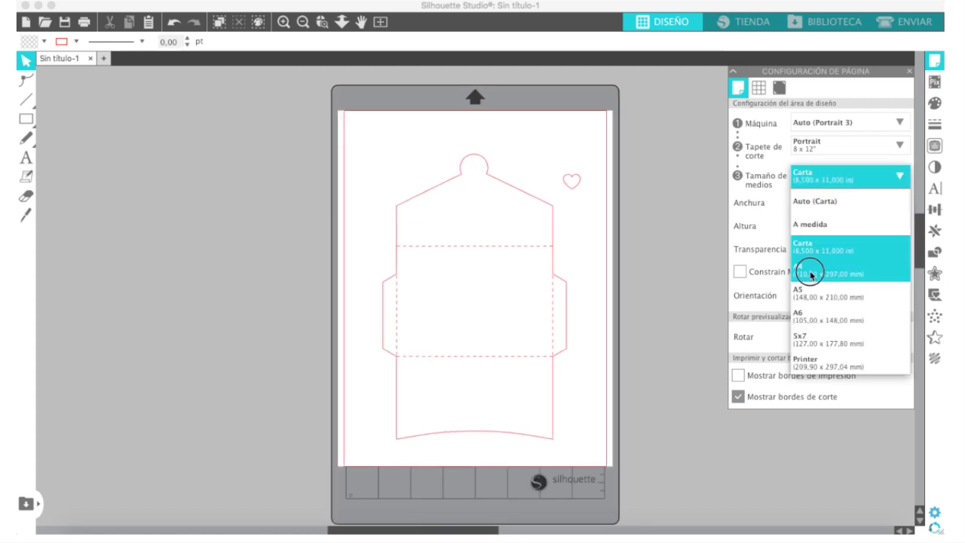
left_click(811, 272)
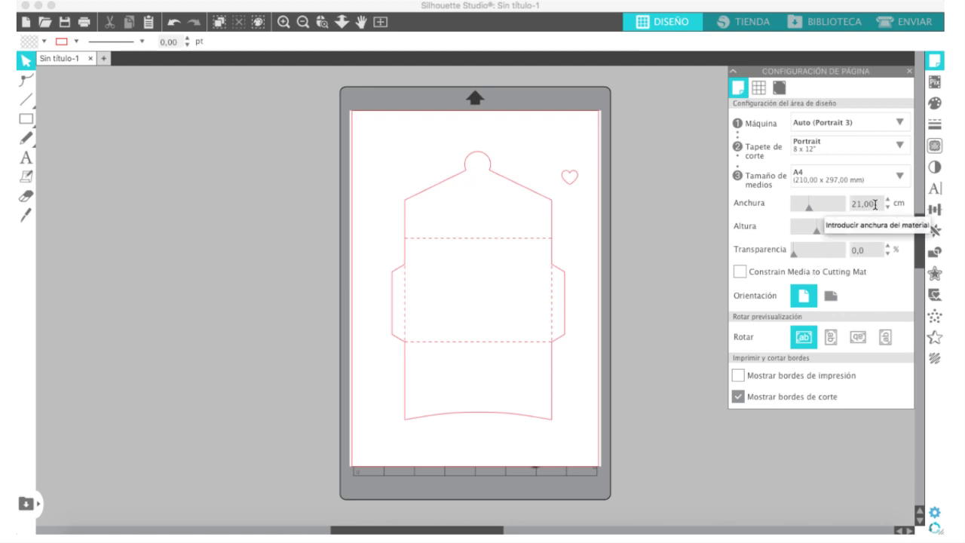
Set a custom page size 15 cm wide and 10 cm high
left_click(842, 205)
type("1")
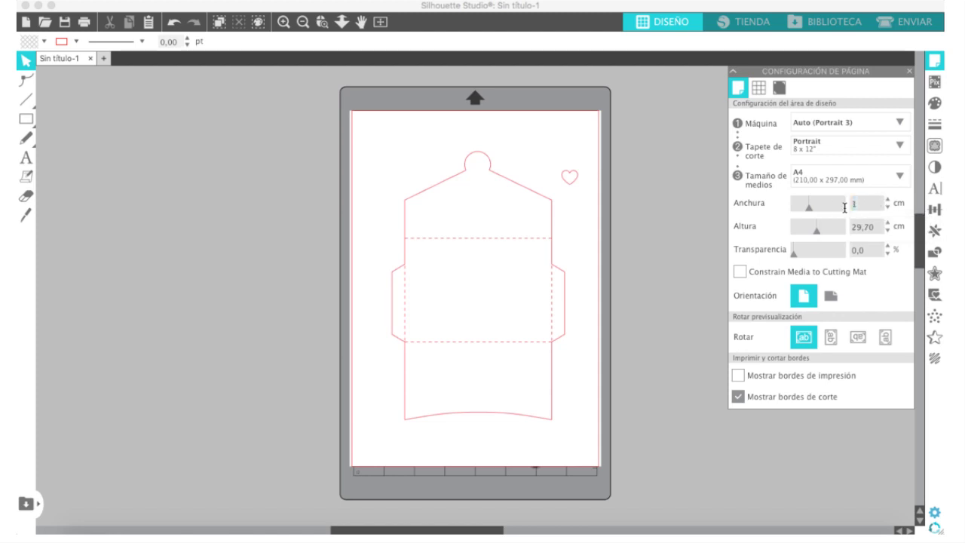
type("5")
left_click(880, 227)
type("1")
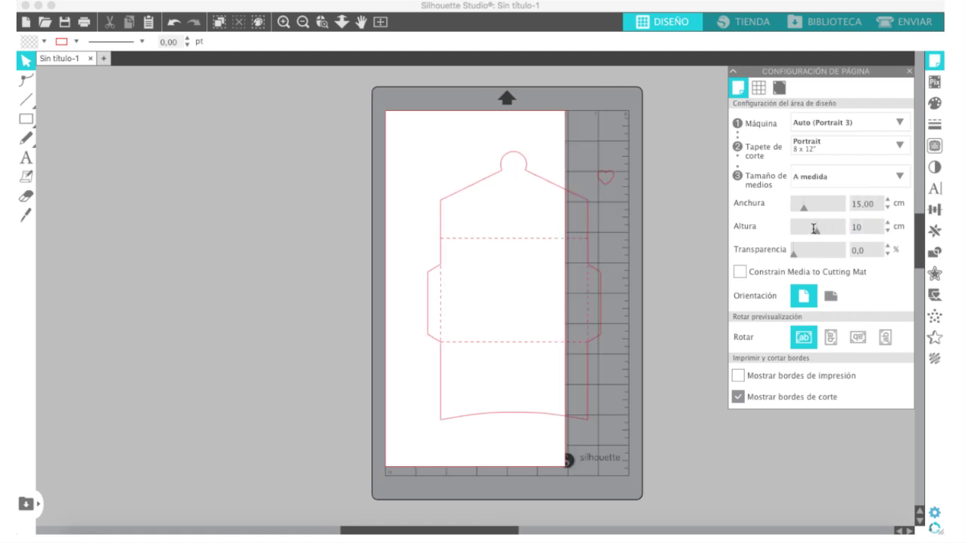
type("0")
key("Return")
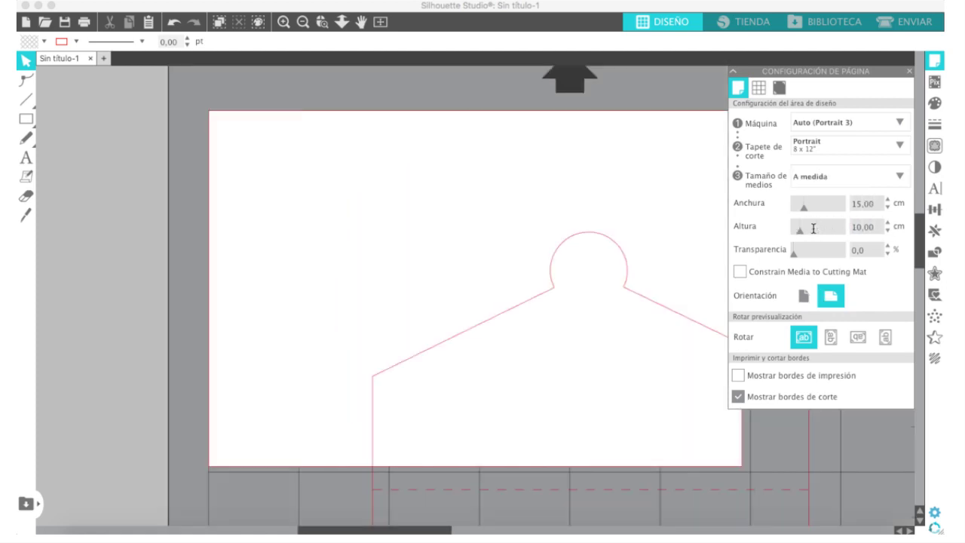
left_click(302, 23)
scroll(451, 194, "down", 3)
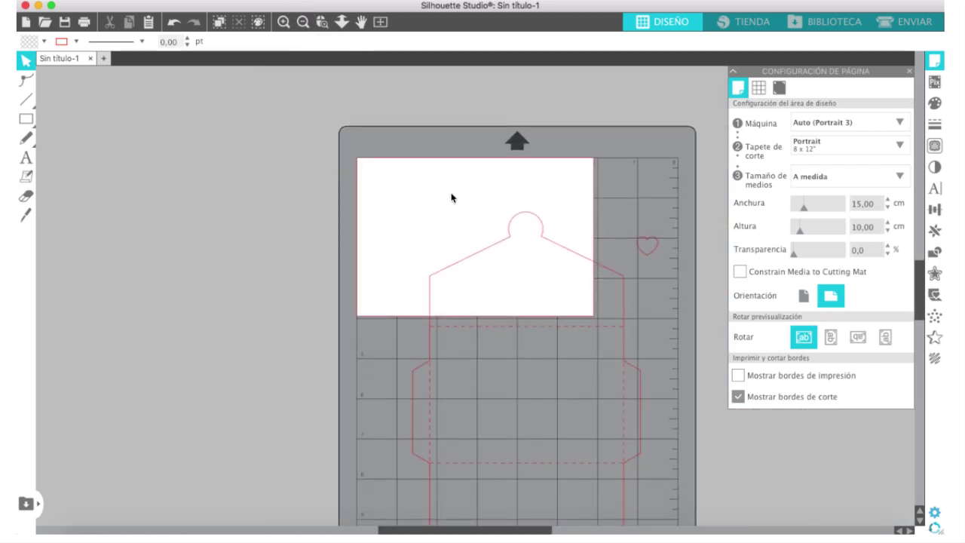
scroll(463, 196, "down", 3)
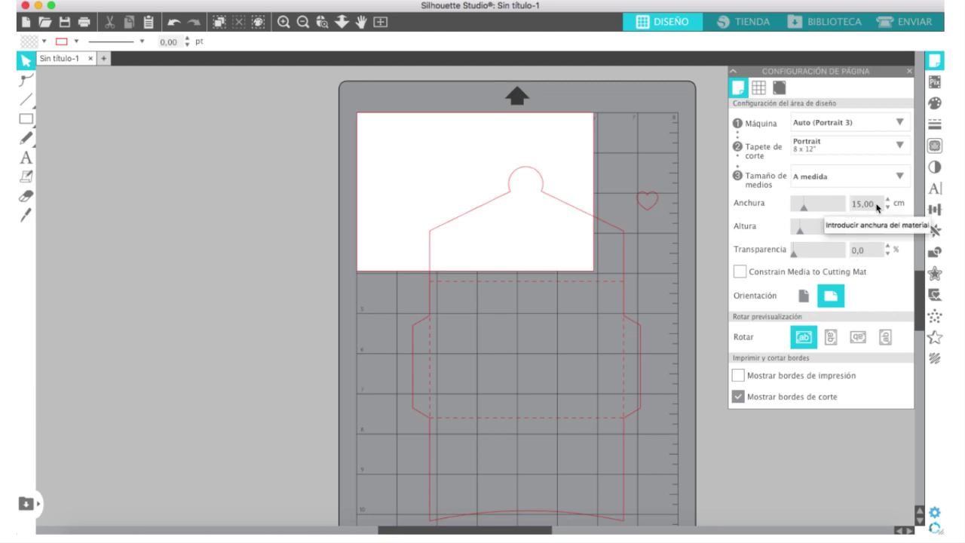
Change the custom page size to 20,5 cm wide and 30 cm high
left_click(849, 204)
type("20,5")
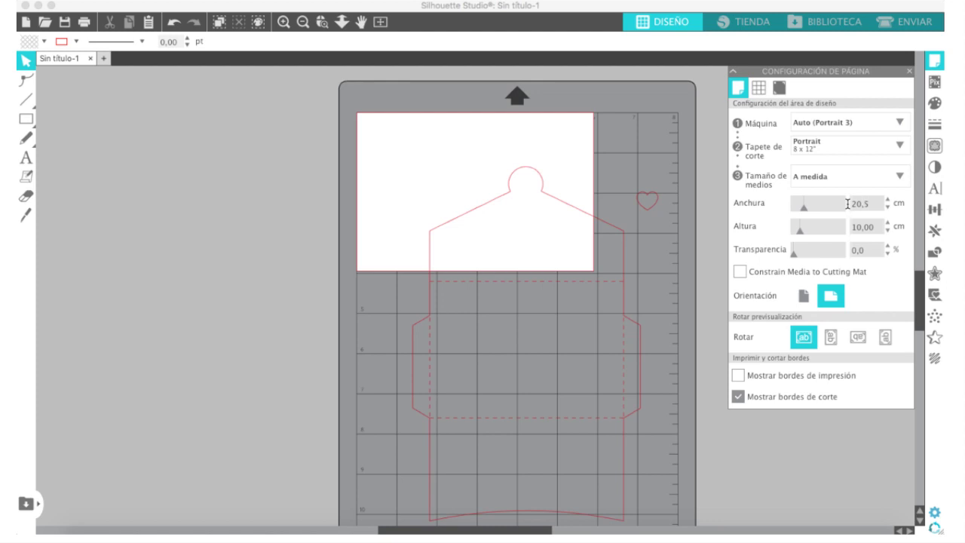
left_click(879, 230)
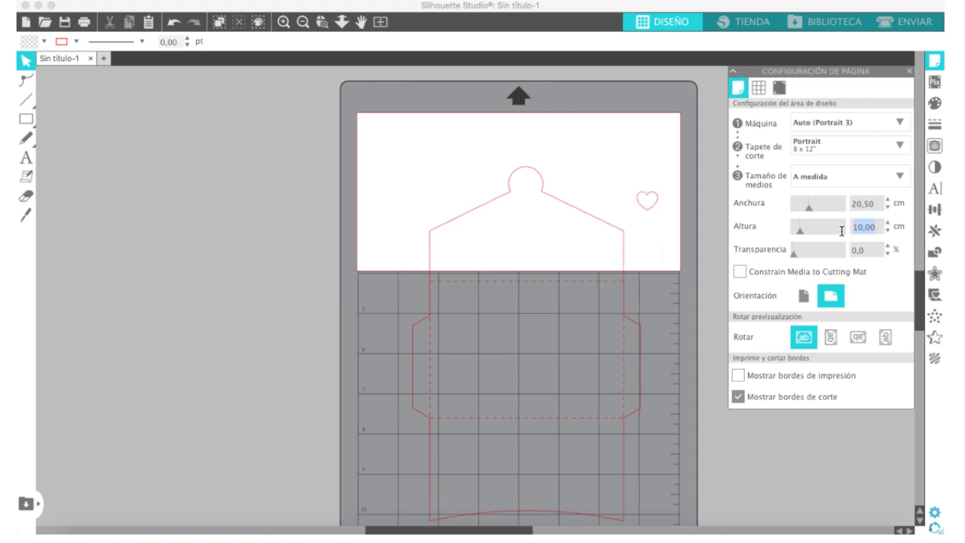
type("30")
key("Return")
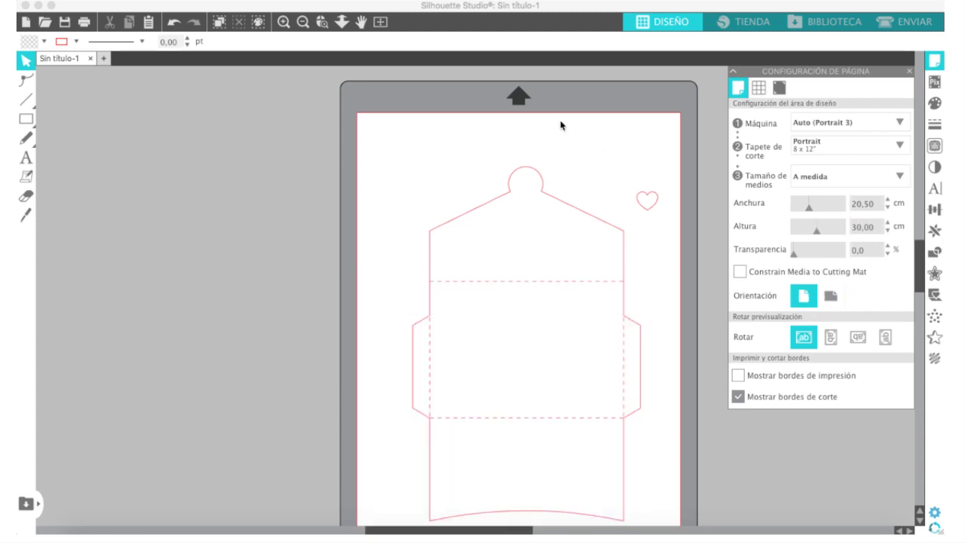
left_click(303, 22)
scroll(479, 220, "down", 2)
scroll(479, 220, "right", 3)
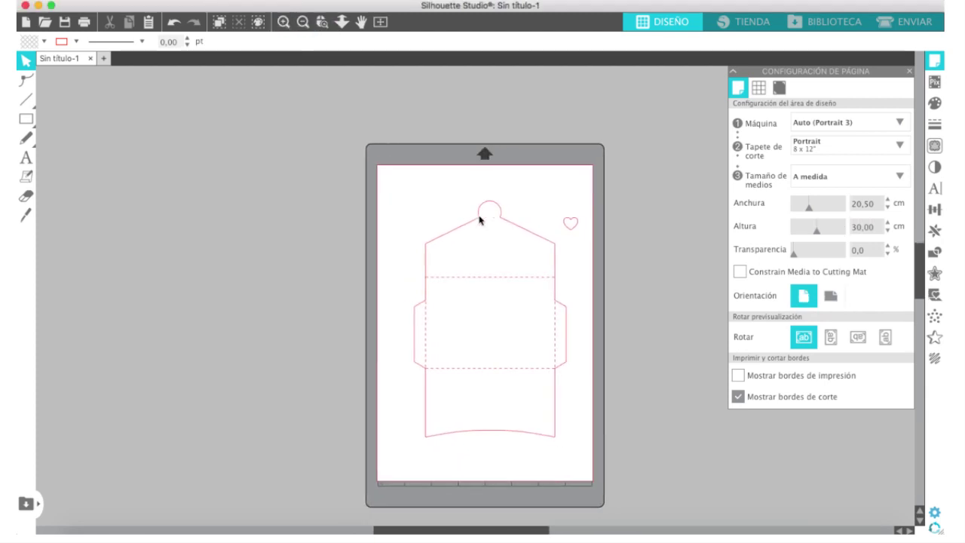
left_click(284, 22)
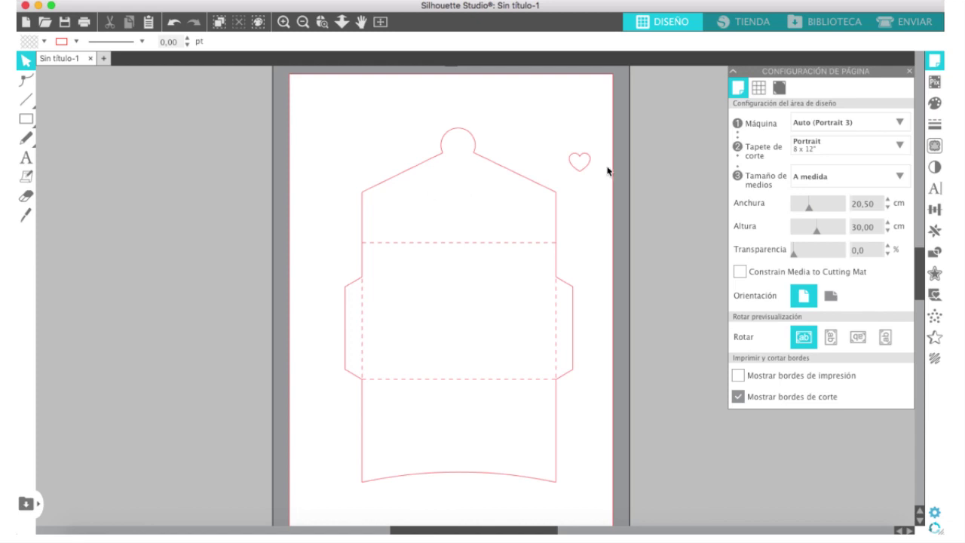
Switch the media size to the A4 preset and after it to the Carta preset
left_click(897, 177)
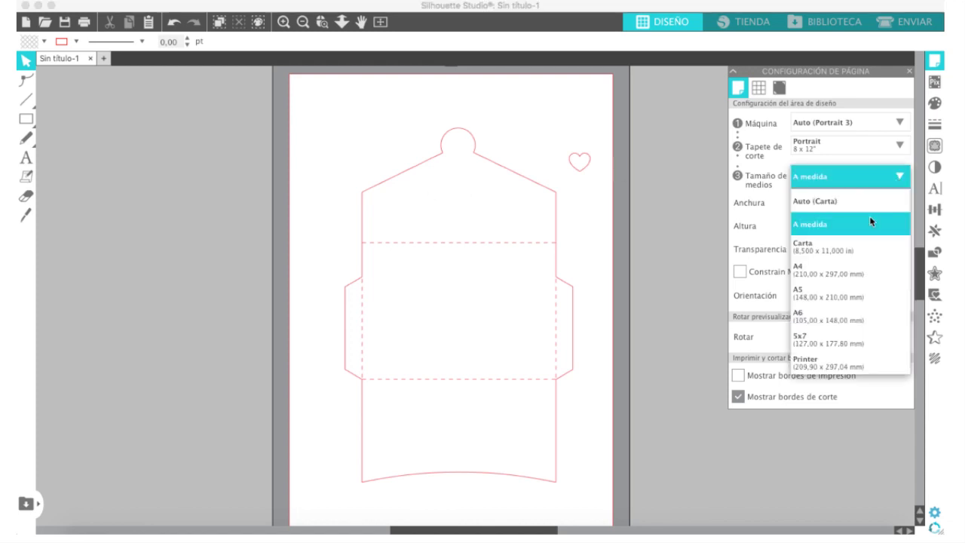
left_click(809, 276)
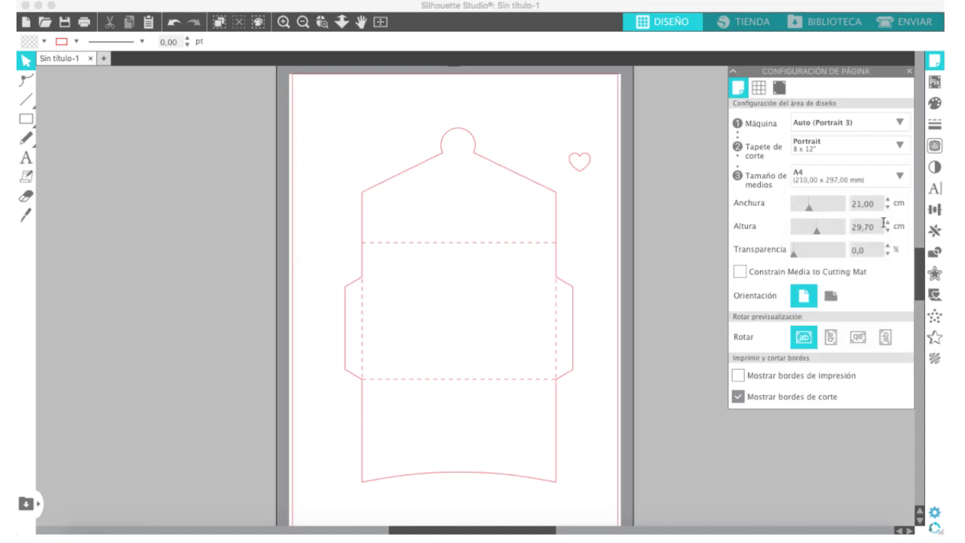
left_click(901, 178)
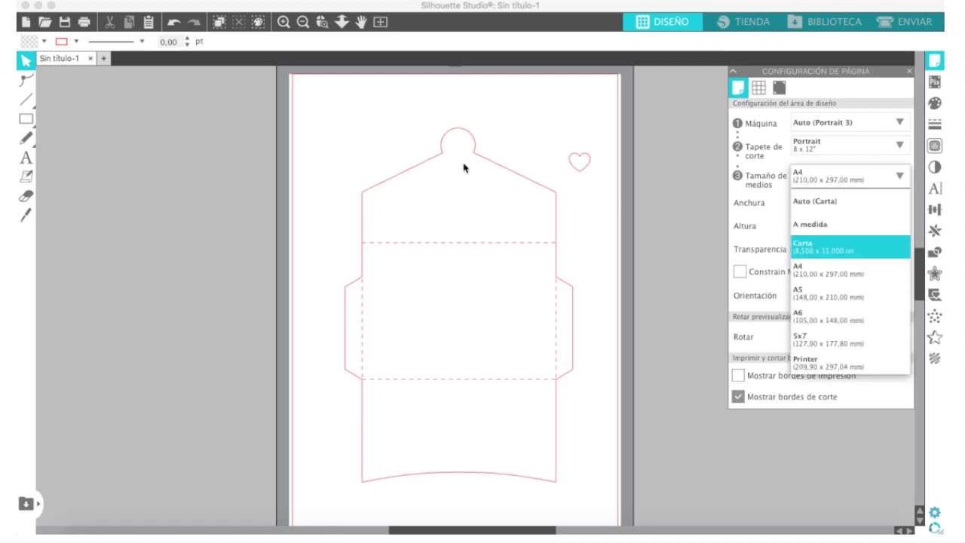
left_click(799, 247)
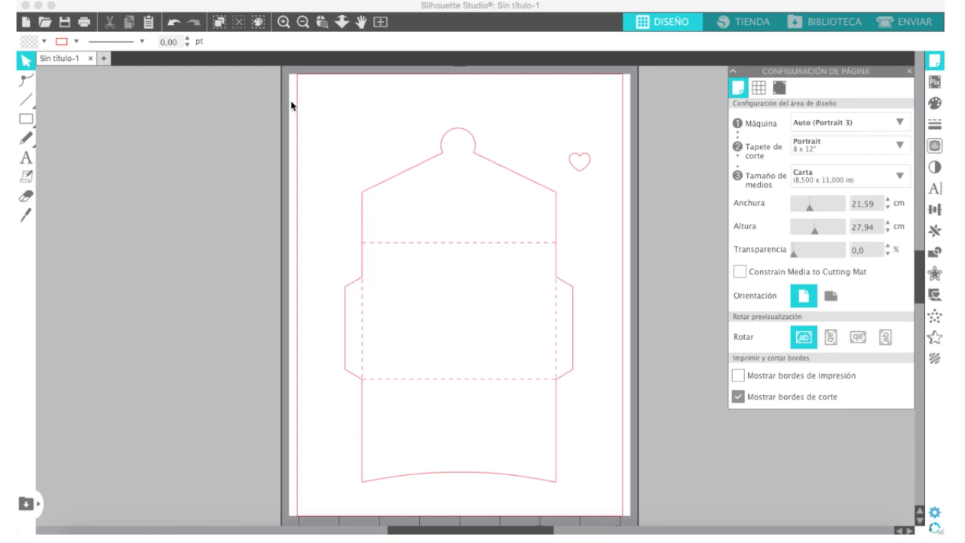
Set the page width to 20 cm and the height to 30 cm, with the whole mat in view
left_click(876, 207)
left_click_drag(876, 206, 842, 208)
type("20")
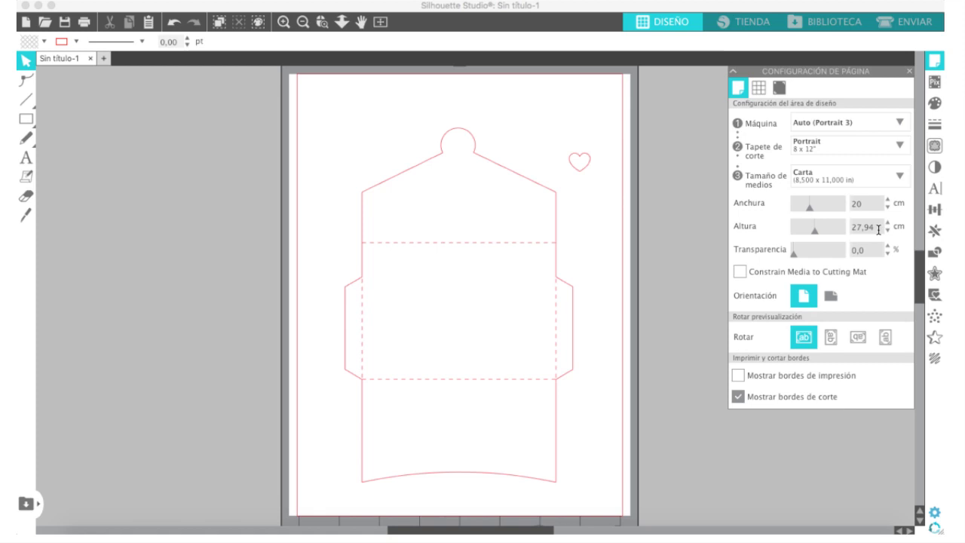
key("Tab")
type("3")
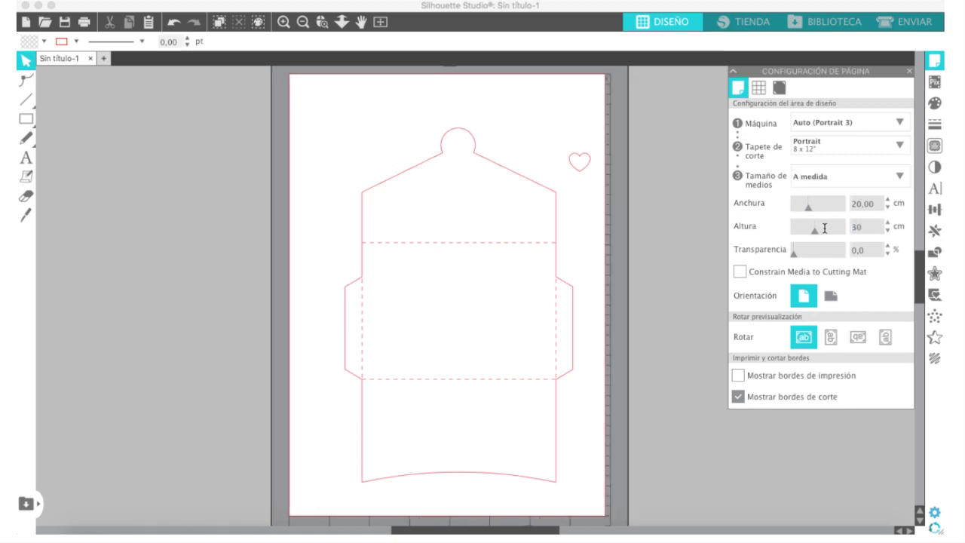
type("0")
key("Return")
key("super+1")
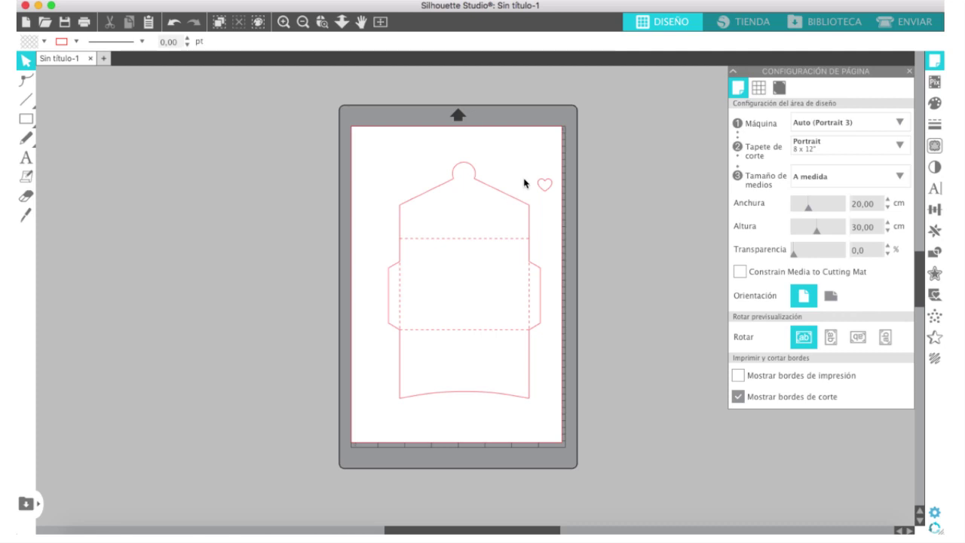
Move the envelope design up and left to about X 1,77 cm, Y 2,31 cm, and ungroup it
left_click(505, 195)
mouse_move(505, 194)
left_mouse_down()
mouse_move(456, 183)
mouse_move(508, 178)
mouse_move(498, 190)
mouse_move(512, 167)
mouse_move(490, 194)
left_mouse_up()
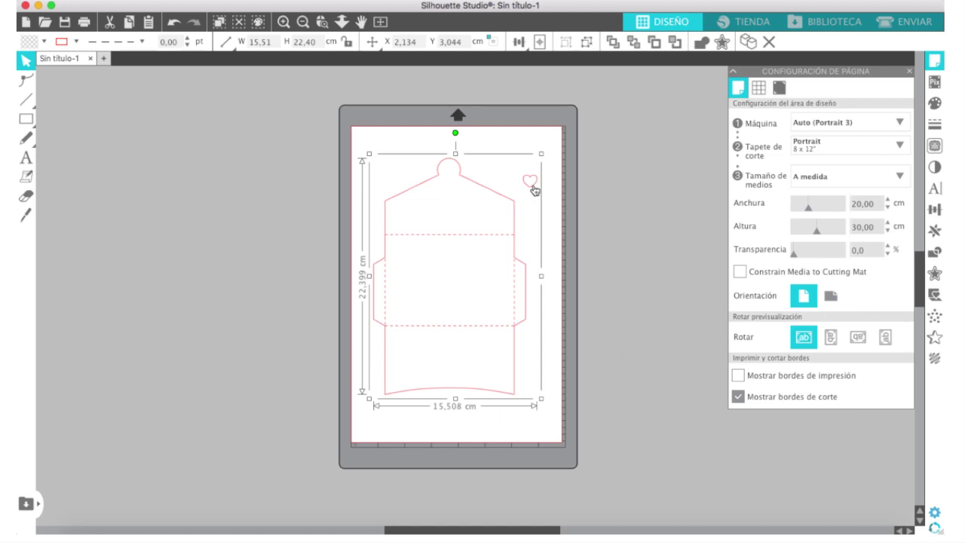
mouse_move(491, 193)
left_mouse_down()
mouse_move(482, 173)
mouse_move(497, 239)
mouse_move(485, 183)
left_mouse_up()
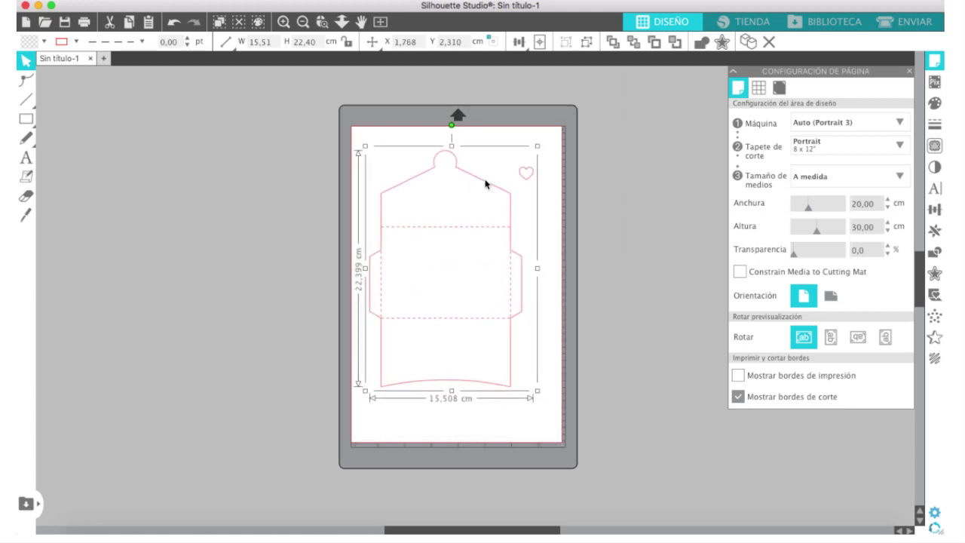
right_click(485, 184)
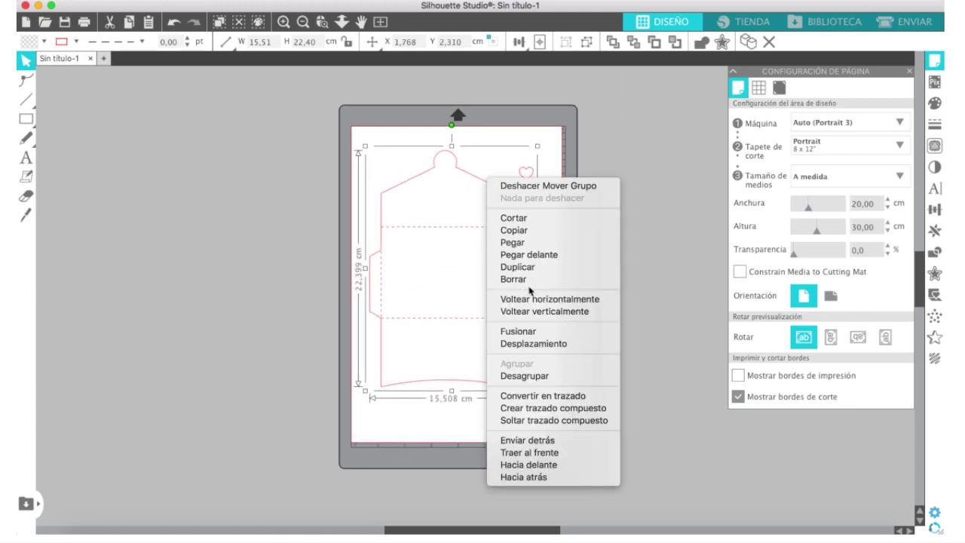
left_click(531, 375)
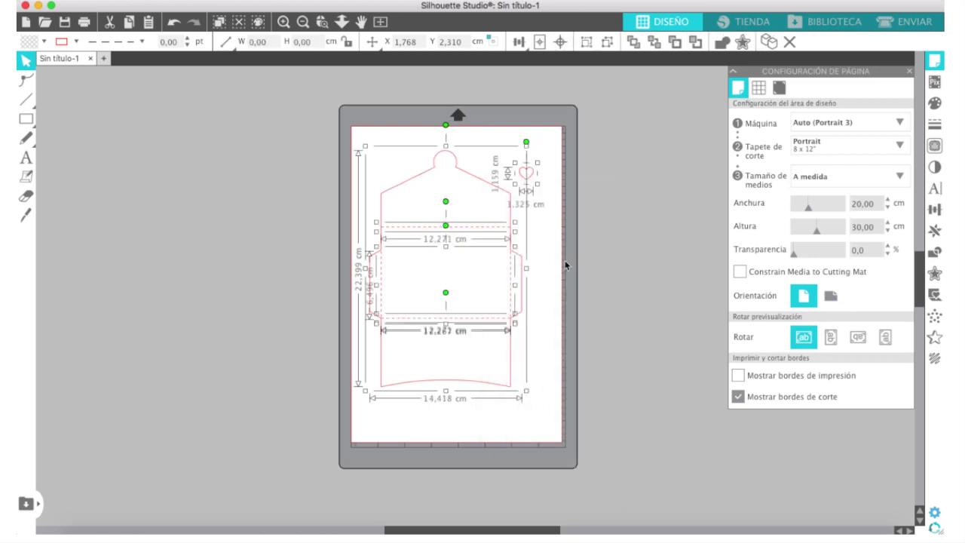
Select the heart, the envelope outline and the dashed fold lines one by one to check that they are separate pieces
left_click(580, 205)
left_click(533, 176)
left_click(483, 169)
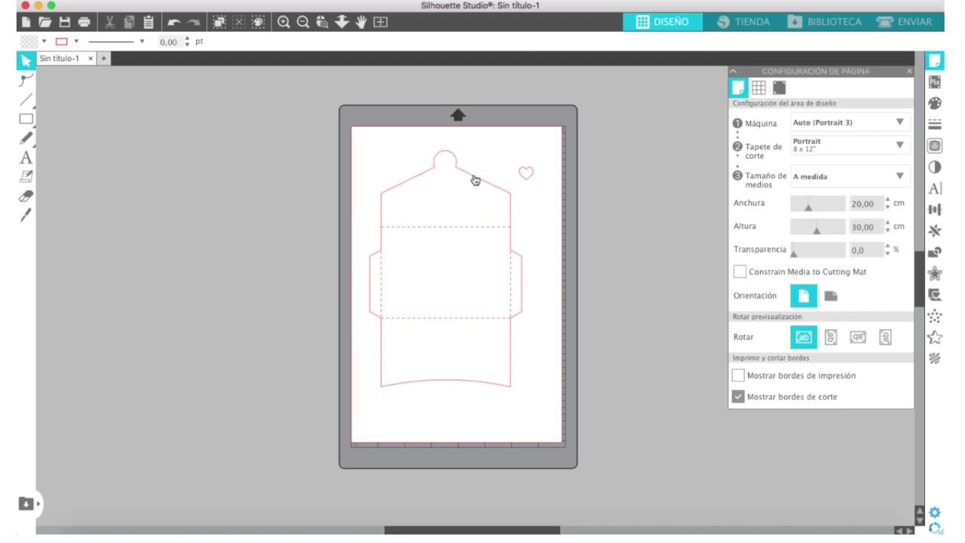
left_click(475, 179)
left_click(405, 227)
left_click(406, 229)
left_click(379, 270)
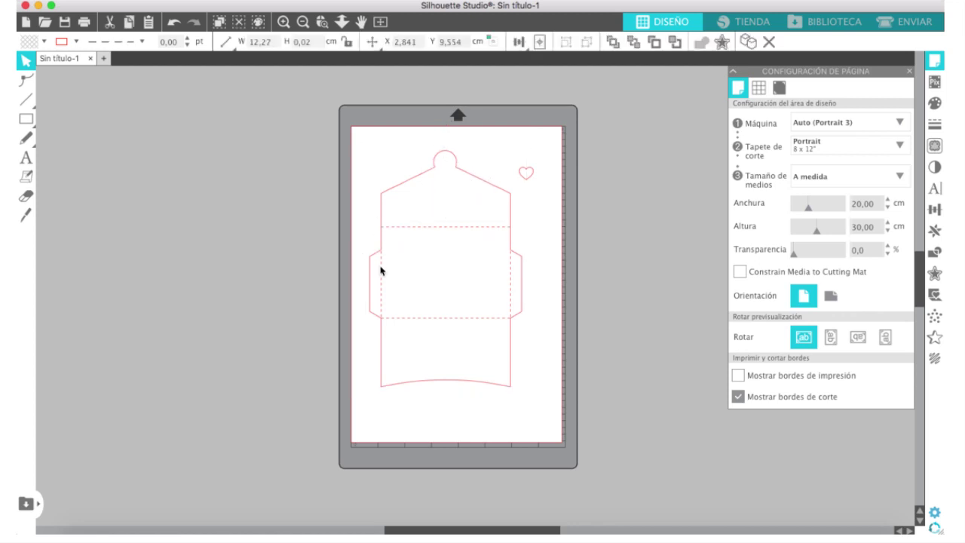
left_click(381, 269)
left_click(382, 289)
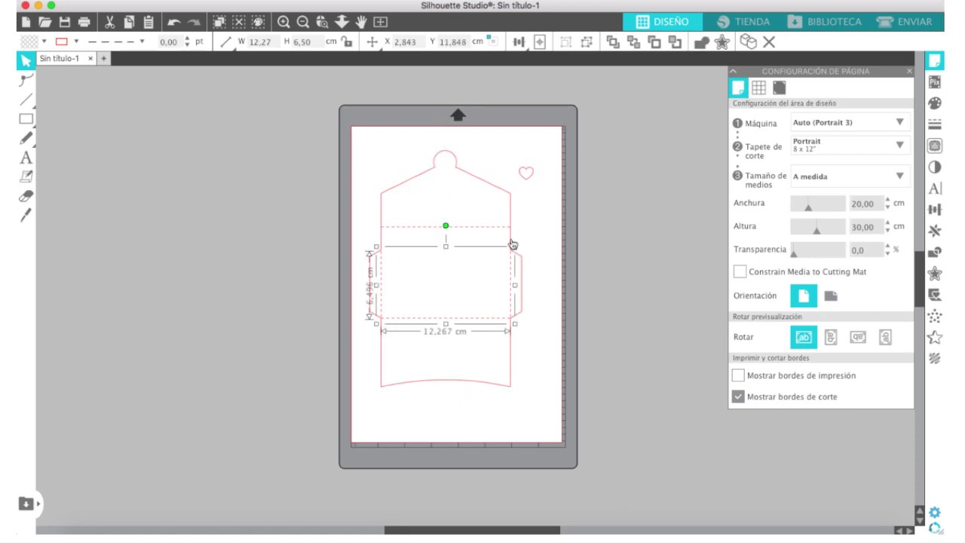
Group the envelope outline with its dashed fold lines, leaving the heart out of the group
left_click(561, 228)
left_click(345, 139)
left_click_drag(345, 138, 535, 446)
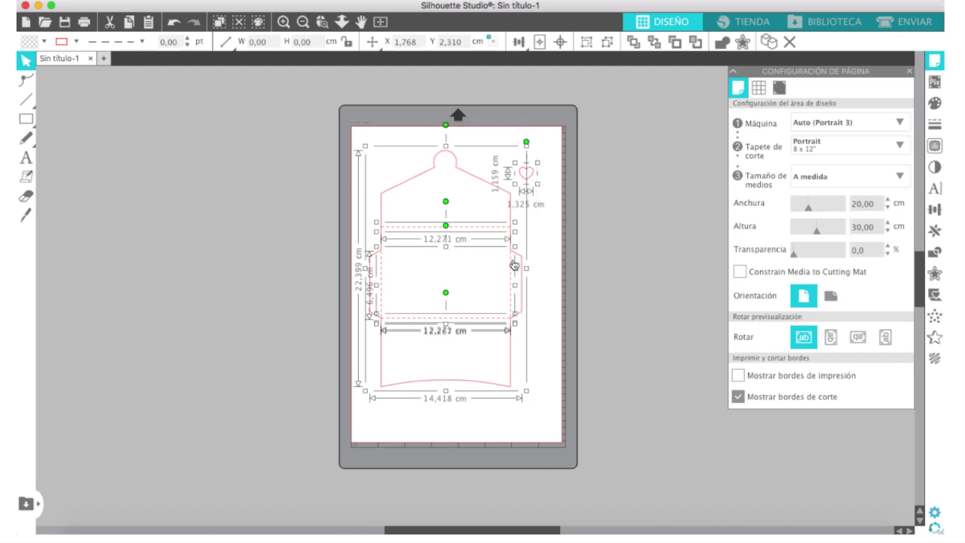
left_click(531, 183)
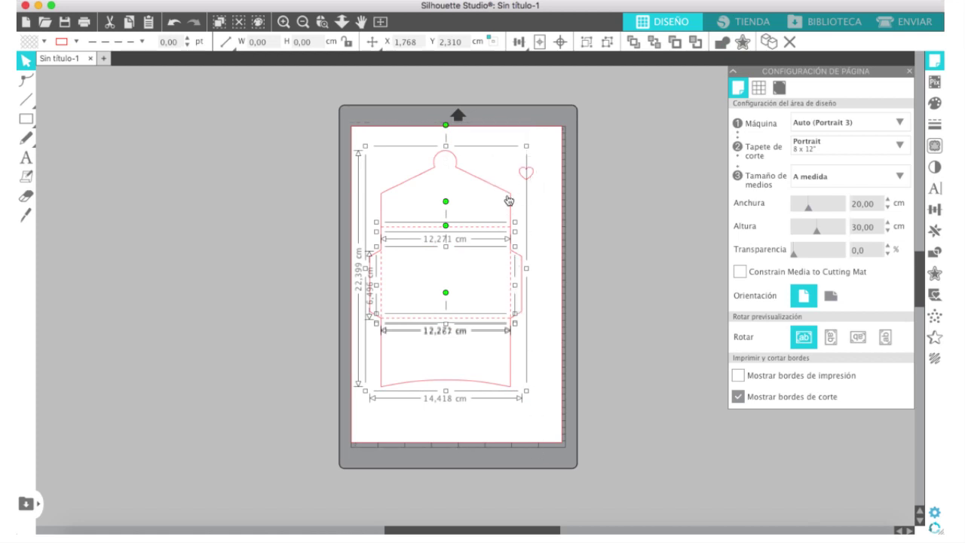
right_click(512, 198)
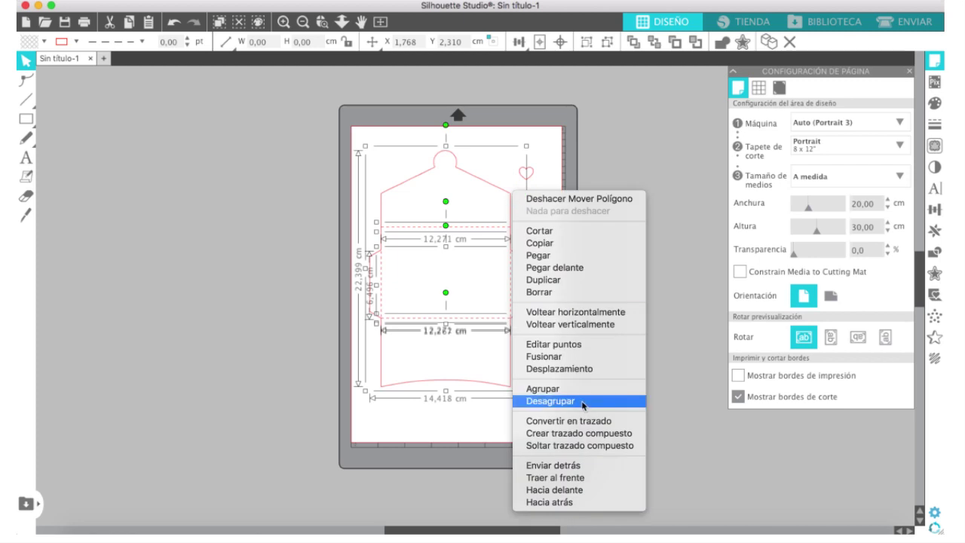
left_click(576, 389)
Move the envelope to the page's upper left corner and the heart beside it at about X 16,44 cm, Y 2 cm
left_click_drag(498, 190, 547, 159)
left_click(532, 177)
left_click_drag(622, 176, 539, 159)
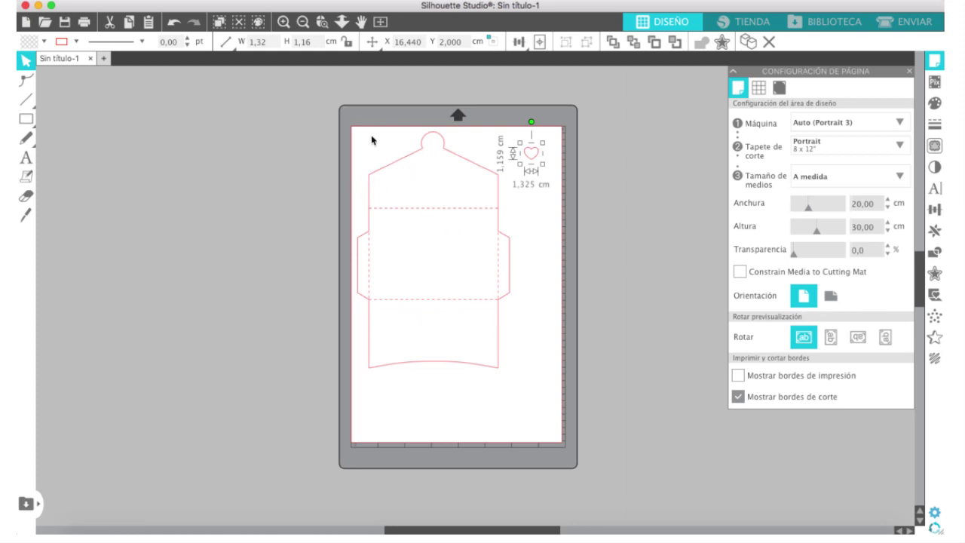
Deselect the heart and open the send-to-cutter settings for the design
left_click(630, 168)
left_click(899, 26)
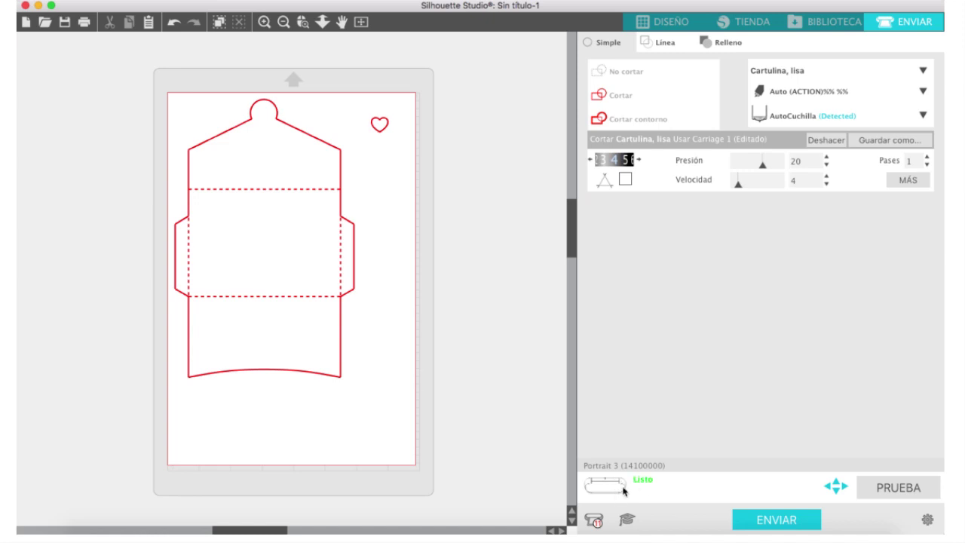
Review the list of available Silhouette cutting devices and close it
left_click(595, 521)
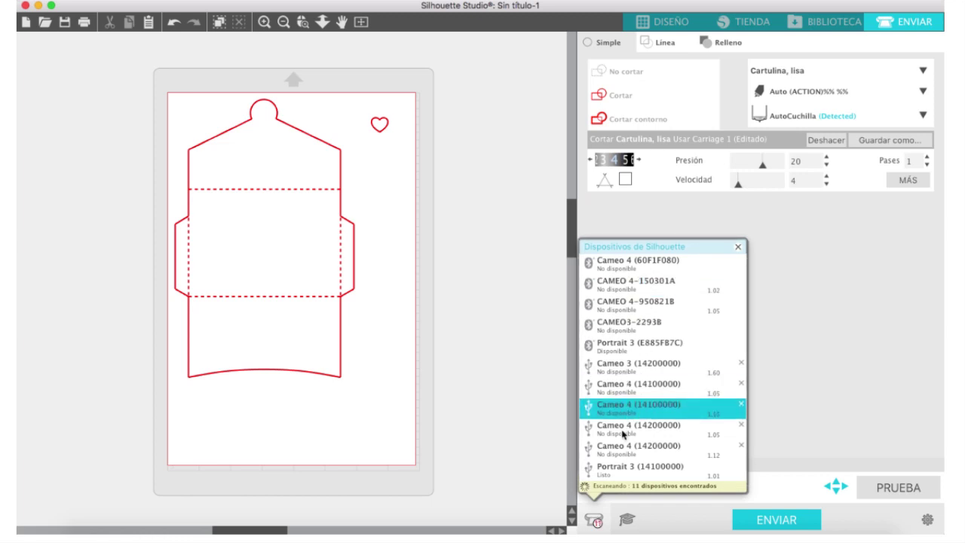
left_click(739, 248)
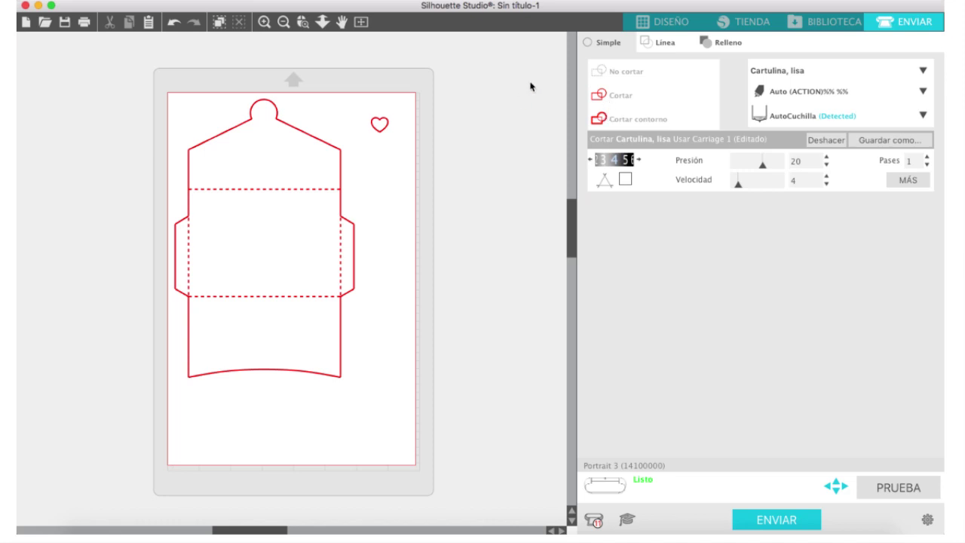
Move the heart off the page into the empty area beside it, and bring it back next to the envelope's flap
left_click(382, 126)
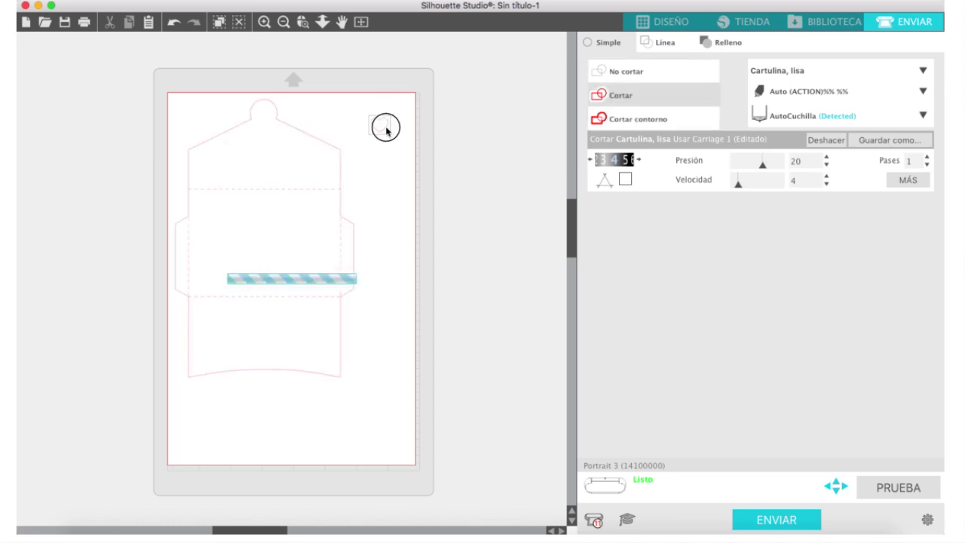
left_click_drag(390, 132, 478, 126)
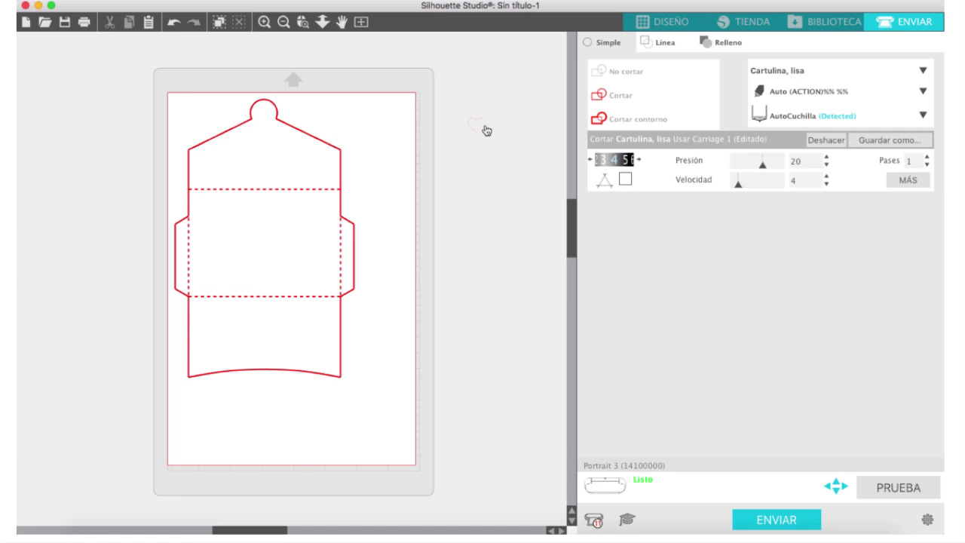
left_click_drag(486, 133, 390, 147)
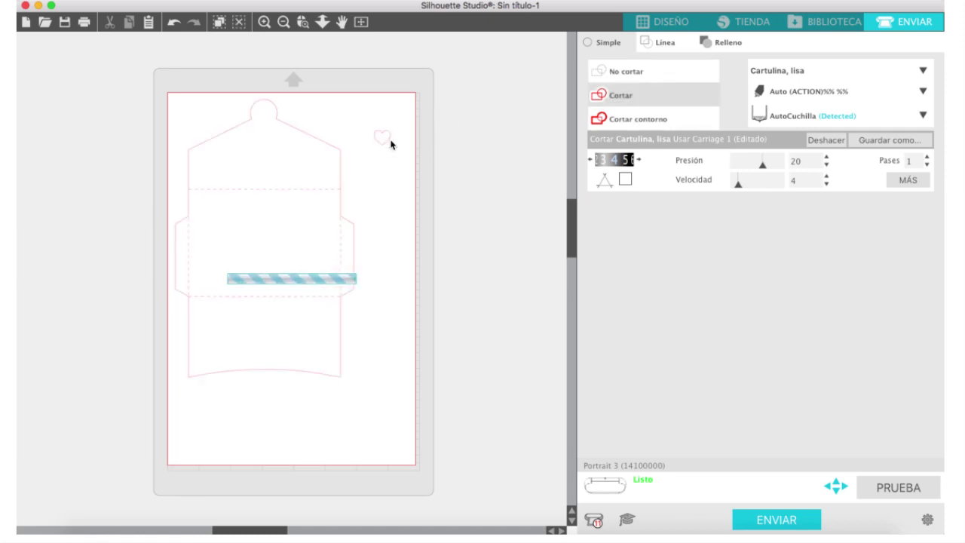
Set the heart to No cortar so that only the envelope is cut, and deselect it
left_click_drag(415, 95, 366, 169)
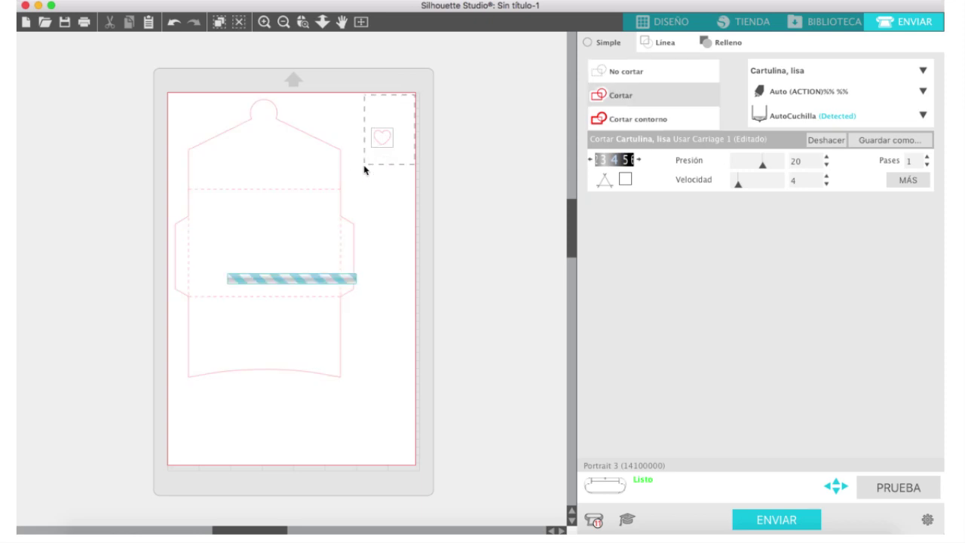
left_click(624, 73)
left_click(347, 104)
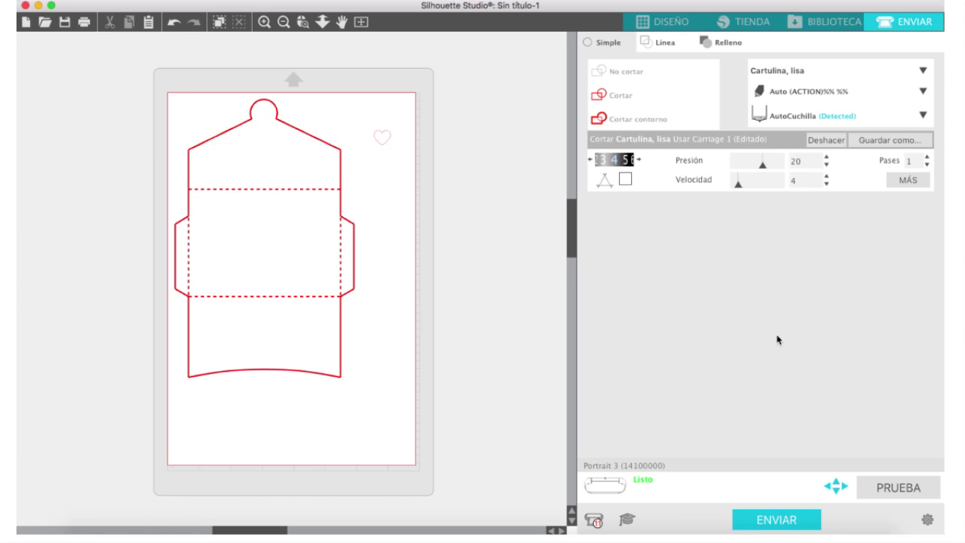
Revert the edited cut settings and choose Cartulina, lisa as the material
left_click(826, 141)
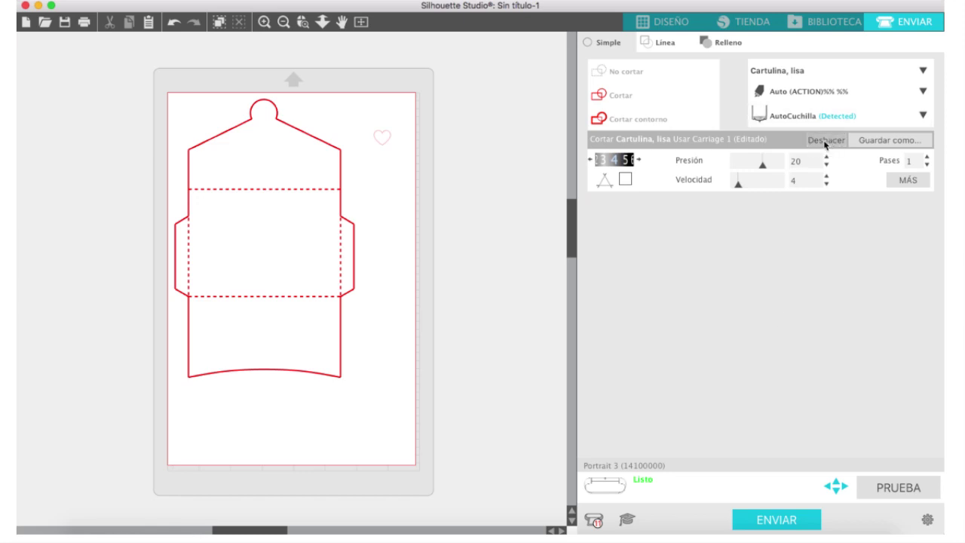
left_click(923, 72)
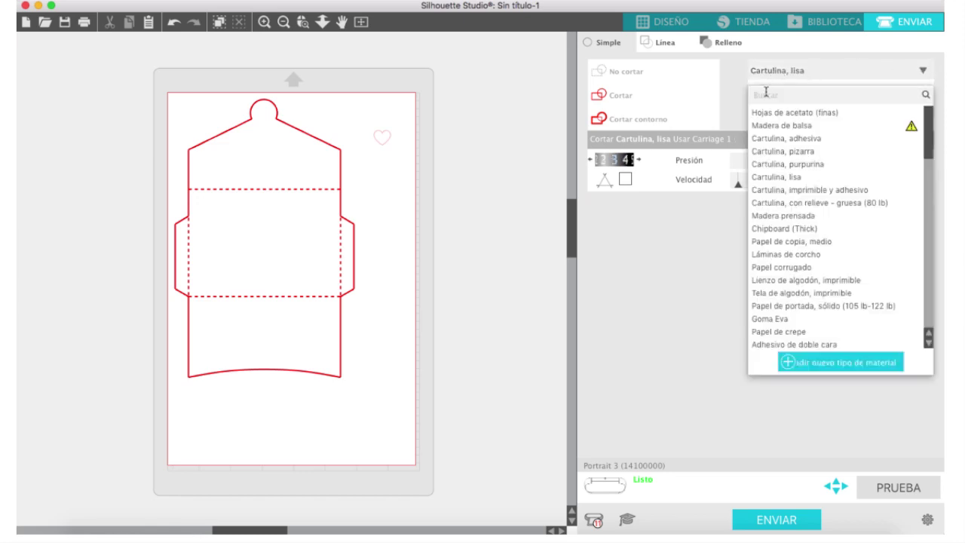
left_click(775, 178)
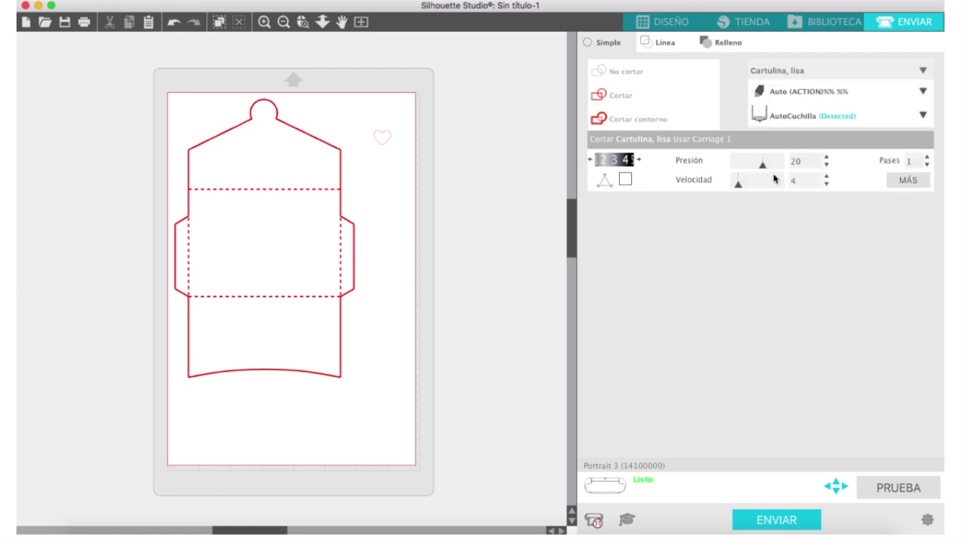
Try the Cartulina, purpurina material preset and switch back to Cartulina, lisa
left_click(923, 70)
scroll(784, 151, "down", 5)
scroll(790, 155, "up", 5)
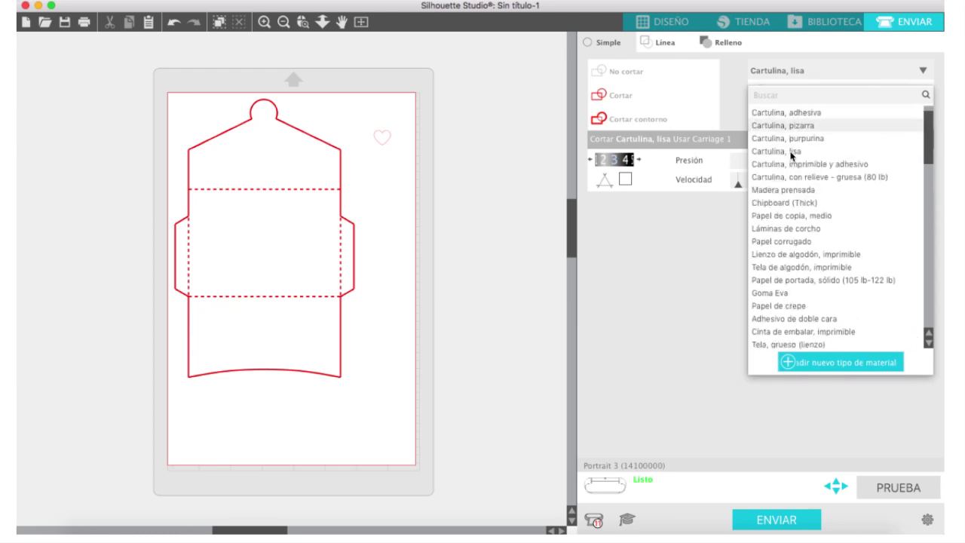
left_click(781, 164)
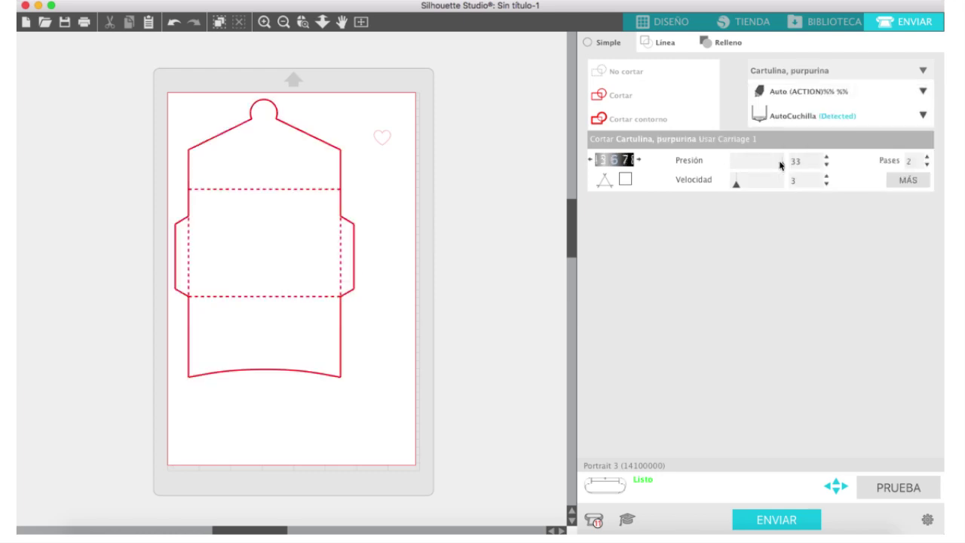
left_click(922, 70)
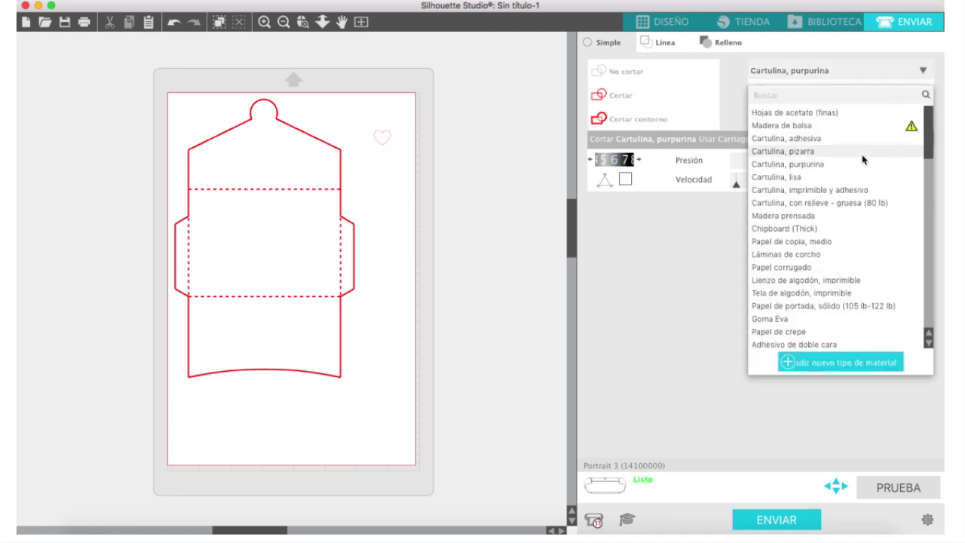
left_click(786, 177)
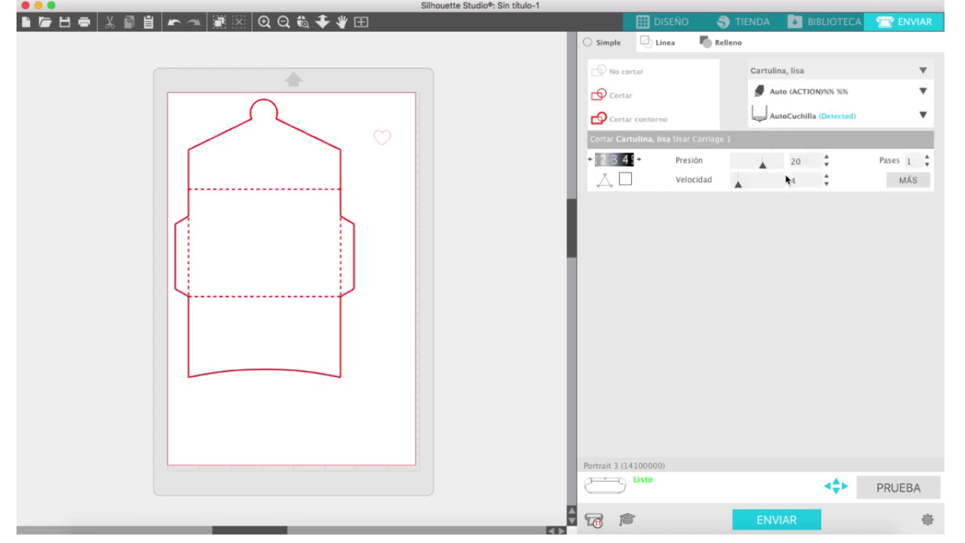